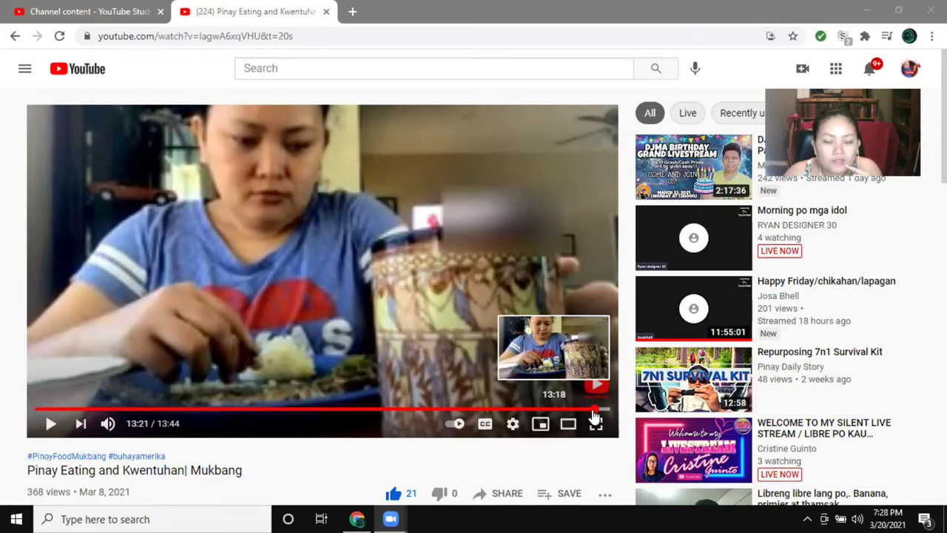
# - Replay the video's ending from 13:18, pausing briefly at 13:29 and stopping at 13:32
pyautogui.click(594, 412)
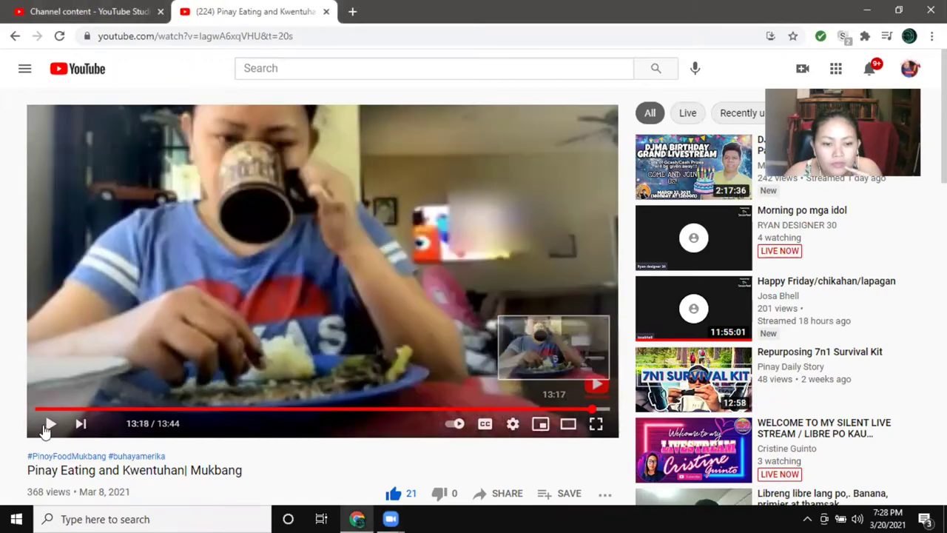
pyautogui.click(46, 426)
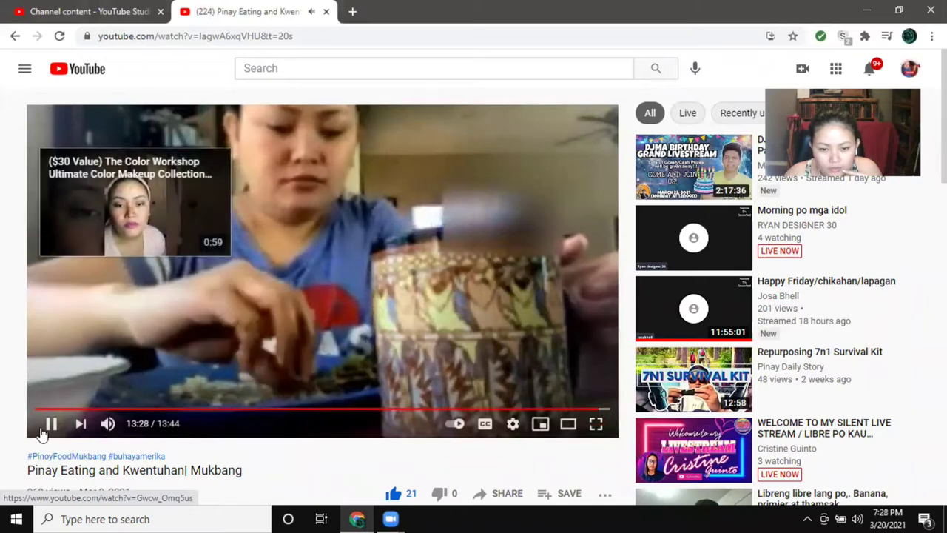
pyautogui.click(55, 426)
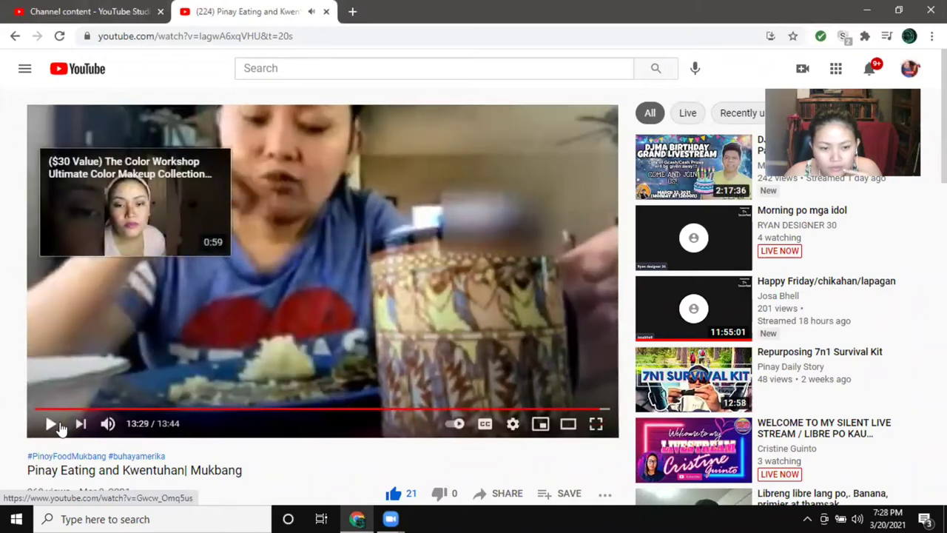
pyautogui.click(49, 423)
pyautogui.click(439, 335)
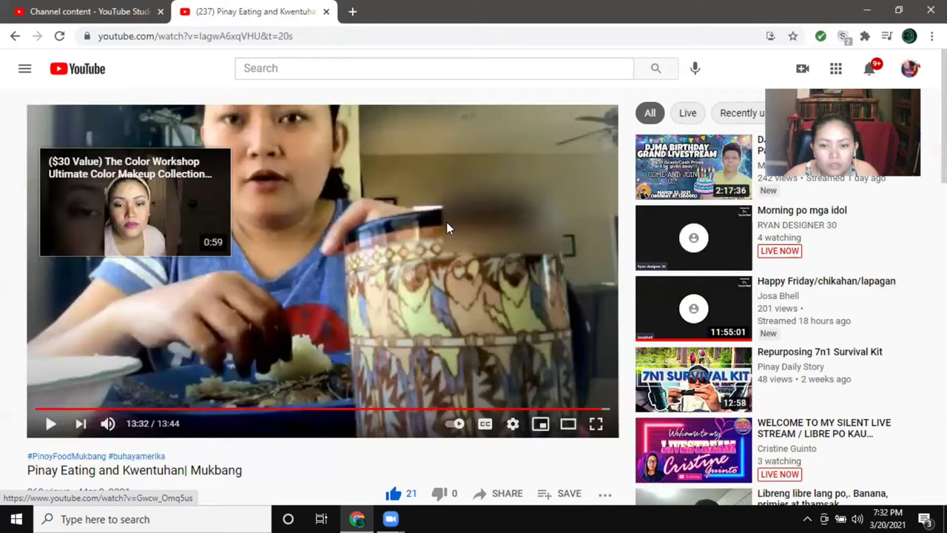
# - Rewind the mukbang video to 7:49 and mute its sound while it plays
pyautogui.click(596, 408)
pyautogui.moveTo(488, 408); pyautogui.dragTo(361, 403)
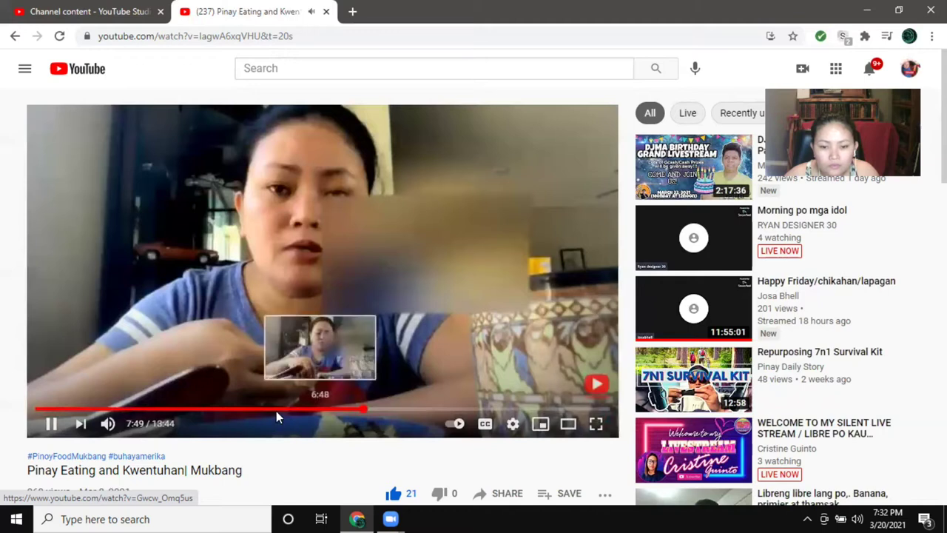
pyautogui.click(109, 424)
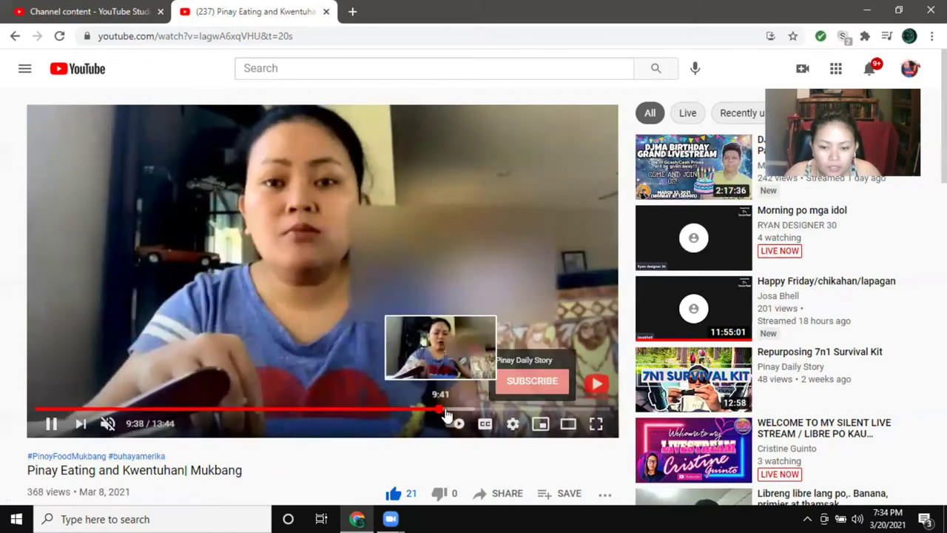
# - Scrub the video forward to about 13:13 and let it play through to 13:44
pyautogui.click(450, 409)
pyautogui.moveTo(516, 423); pyautogui.dragTo(588, 415)
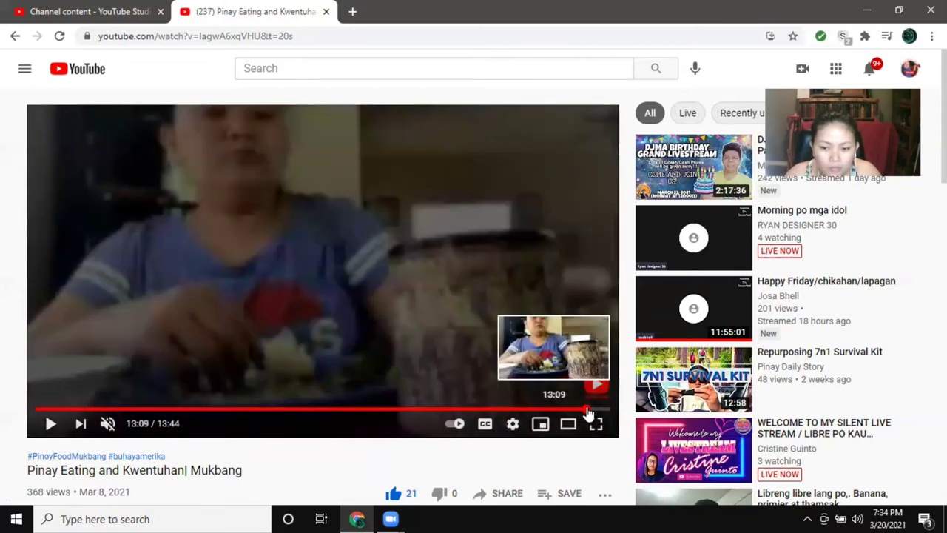
pyautogui.moveTo(589, 415); pyautogui.dragTo(592, 415)
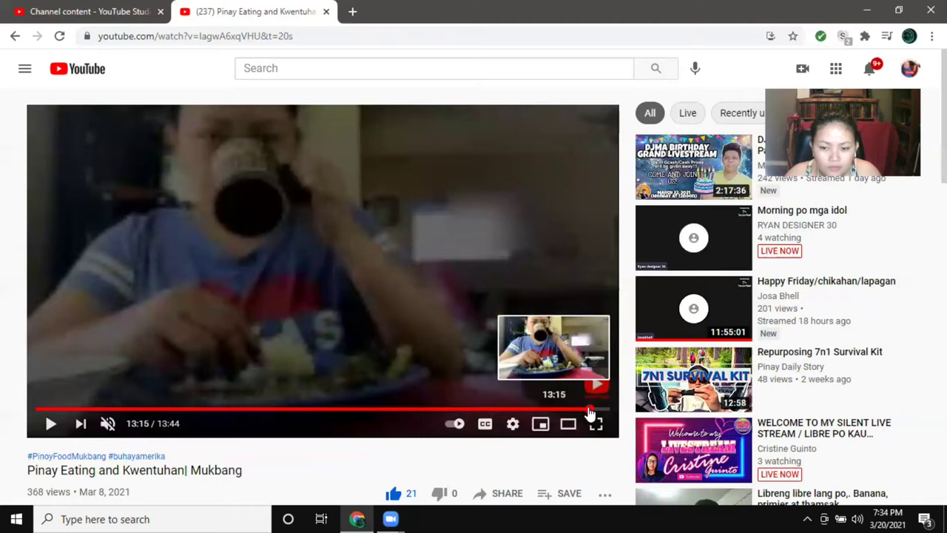
pyautogui.moveTo(590, 415); pyautogui.dragTo(591, 415)
pyautogui.moveTo(591, 415); pyautogui.dragTo(590, 415)
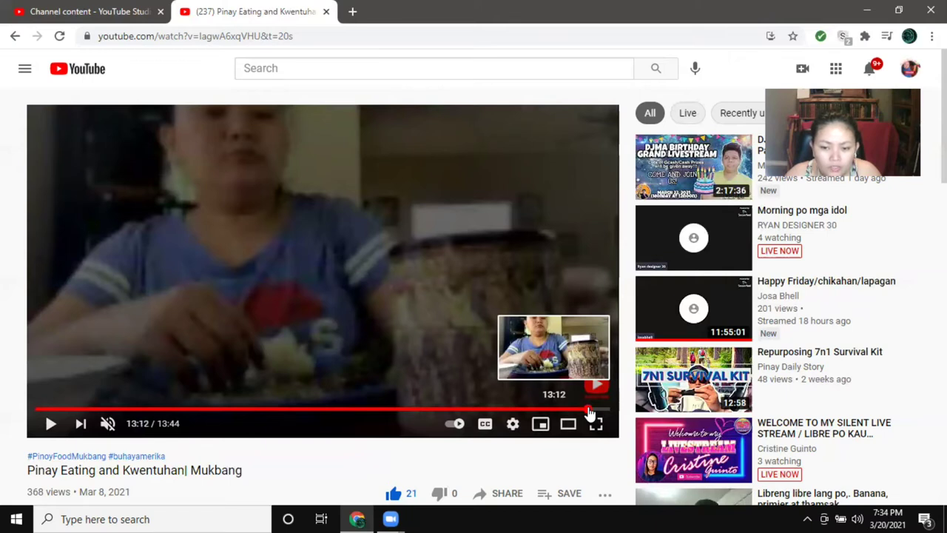
pyautogui.moveTo(589, 415); pyautogui.dragTo(591, 415)
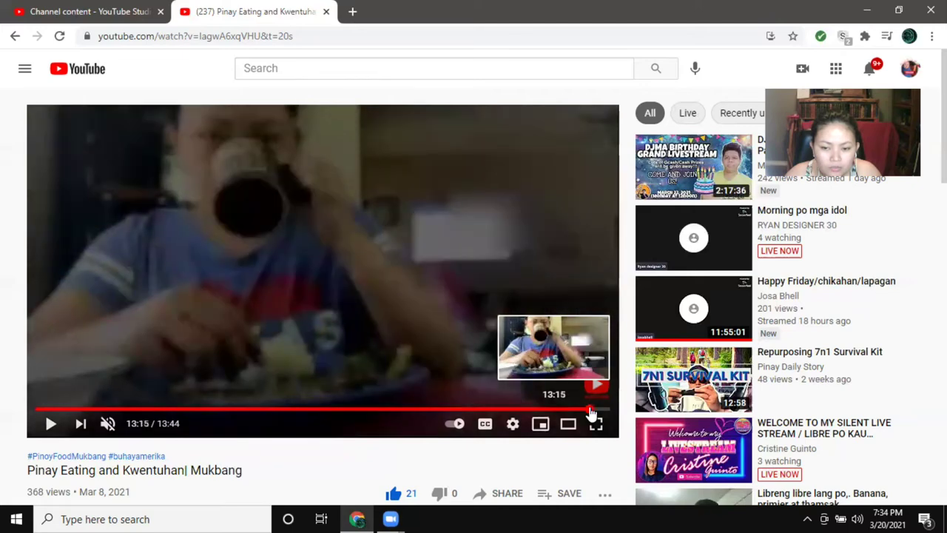
pyautogui.moveTo(591, 415); pyautogui.dragTo(590, 415)
pyautogui.moveTo(590, 412); pyautogui.dragTo(589, 413)
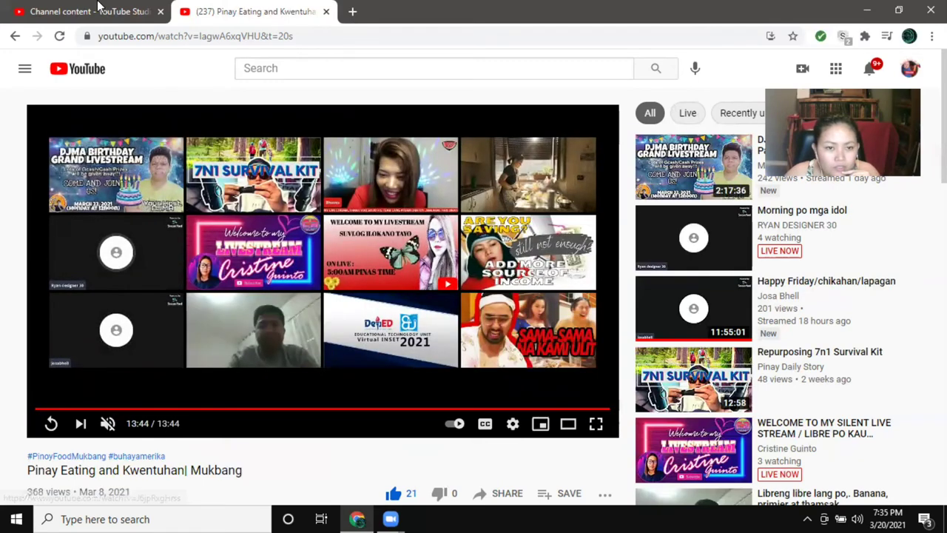
# - Switch to the Channel content page and scroll through the uploads list
pyautogui.click(80, 20)
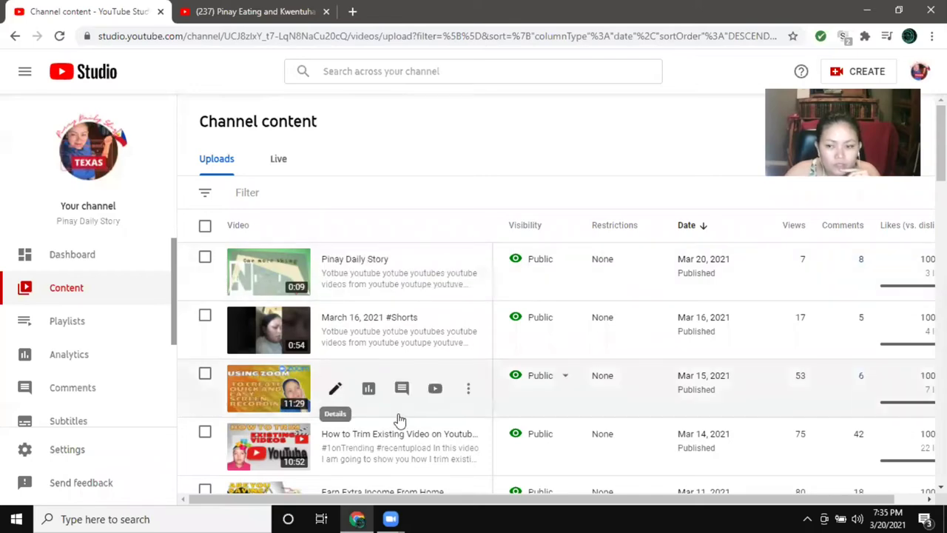
pyautogui.scroll(-5, 392, 419)
pyautogui.scroll(-12, 370, 422)
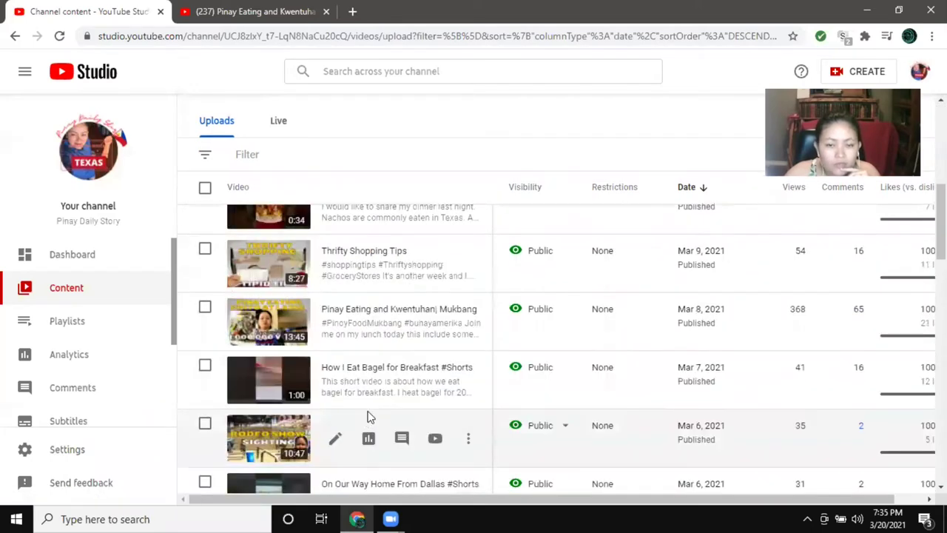
pyautogui.scroll(-3, 368, 410)
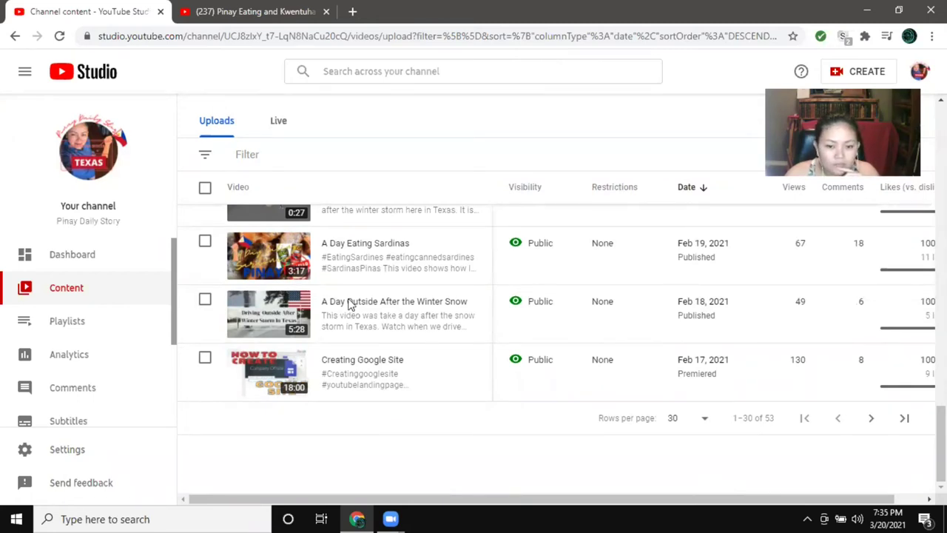
pyautogui.moveTo(344, 338)
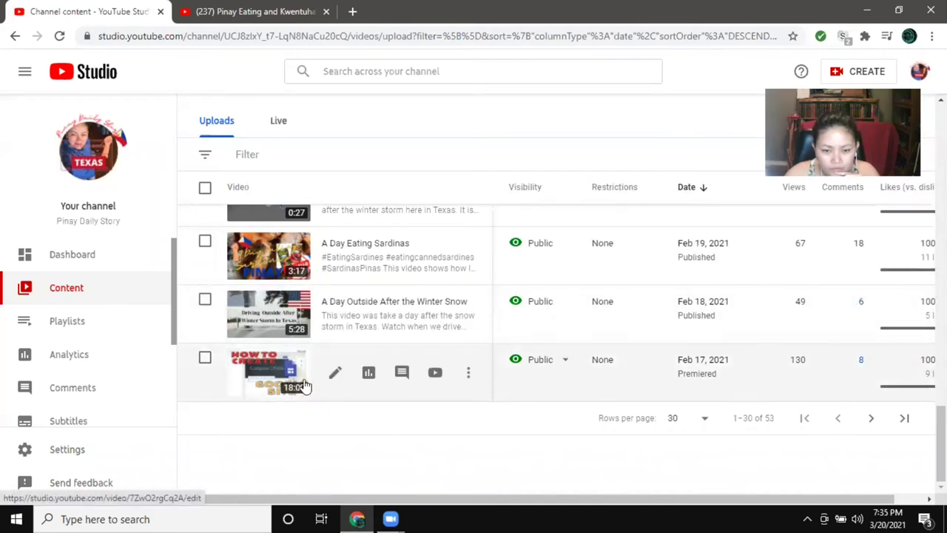
pyautogui.scroll(3, 270, 164)
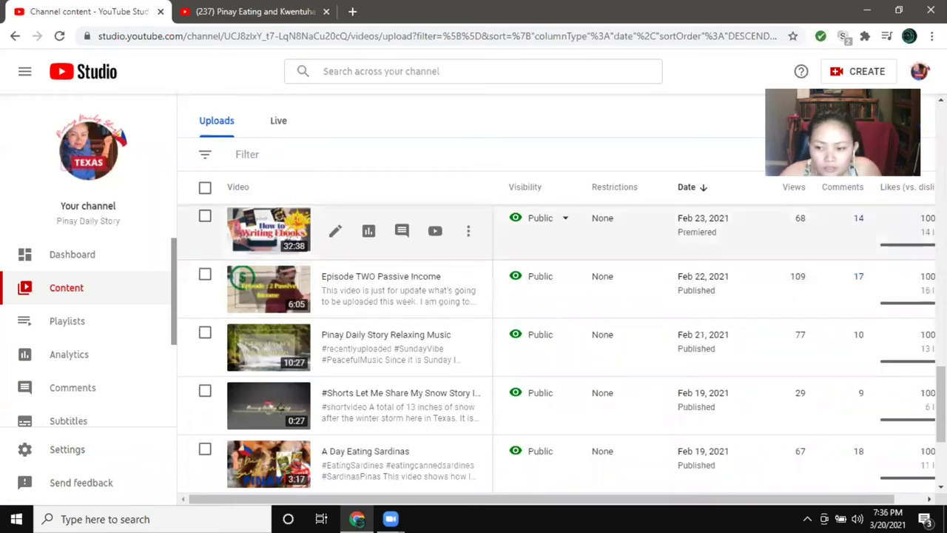
pyautogui.scroll(-3, 333, 348)
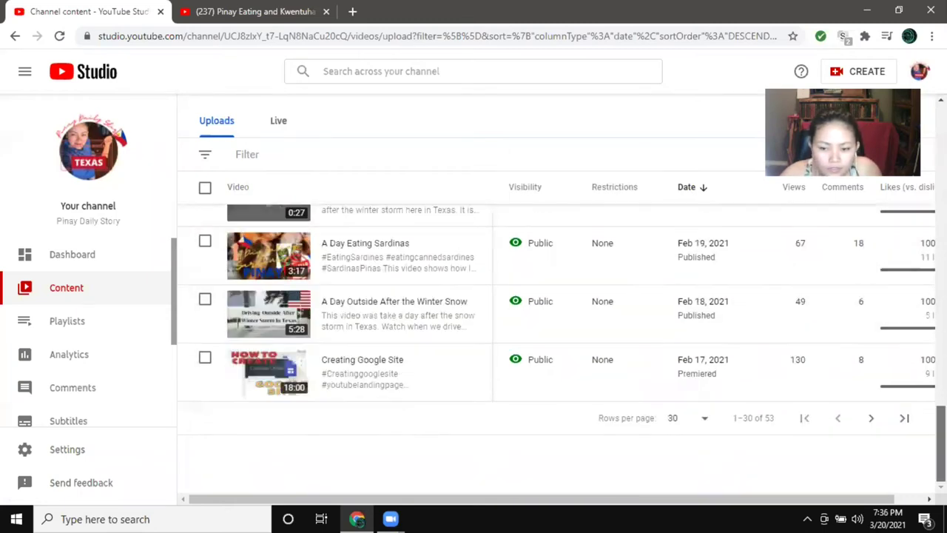
# - Page to the next uploads page and back, scrolling down to the Mar 8, 2021 mukbang video
pyautogui.click(873, 420)
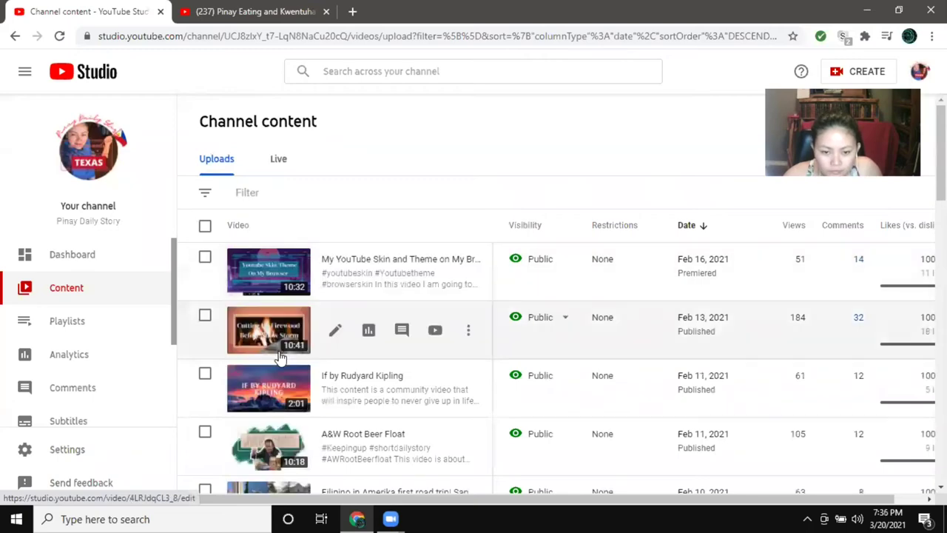
pyautogui.scroll(-4, 280, 358)
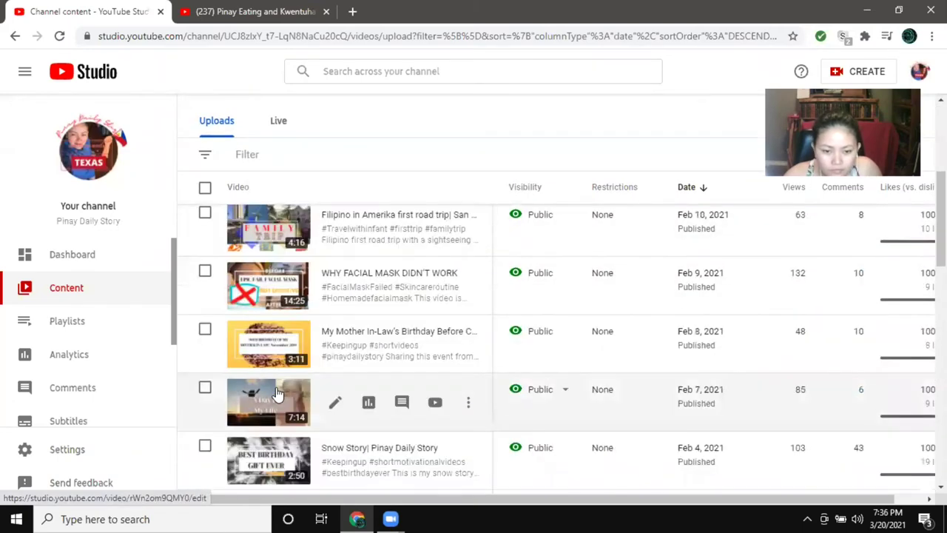
pyautogui.scroll(-8, 277, 393)
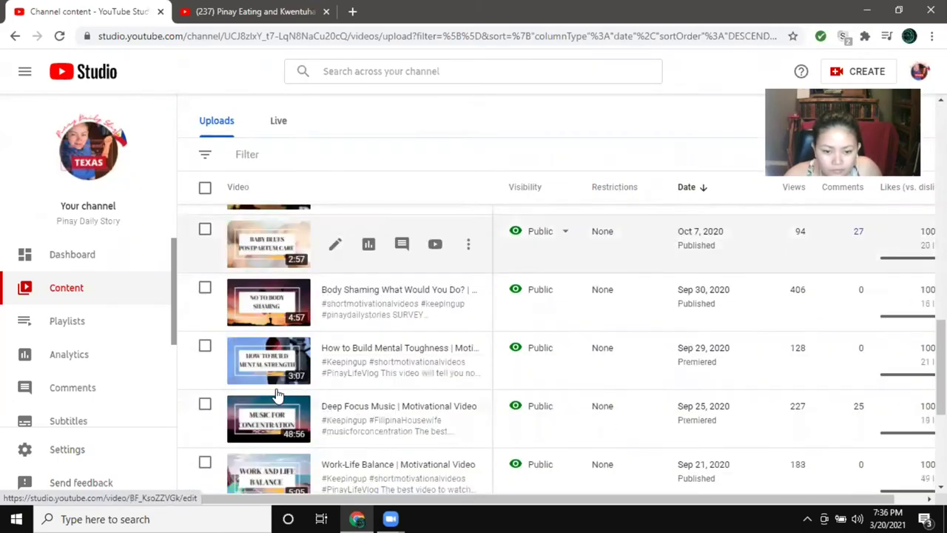
pyautogui.scroll(5, 281, 381)
pyautogui.scroll(5, 688, 440)
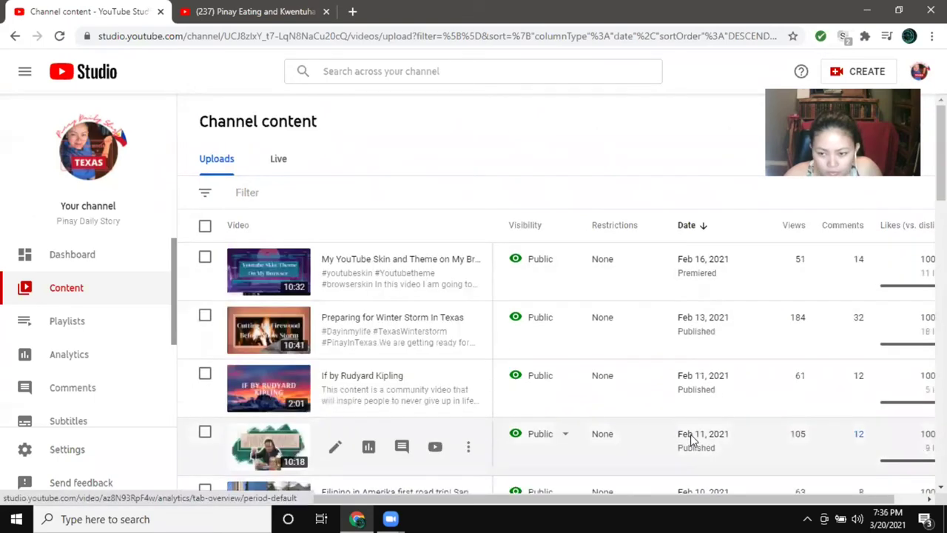
pyautogui.scroll(-3, 368, 446)
pyautogui.scroll(-10, 913, 448)
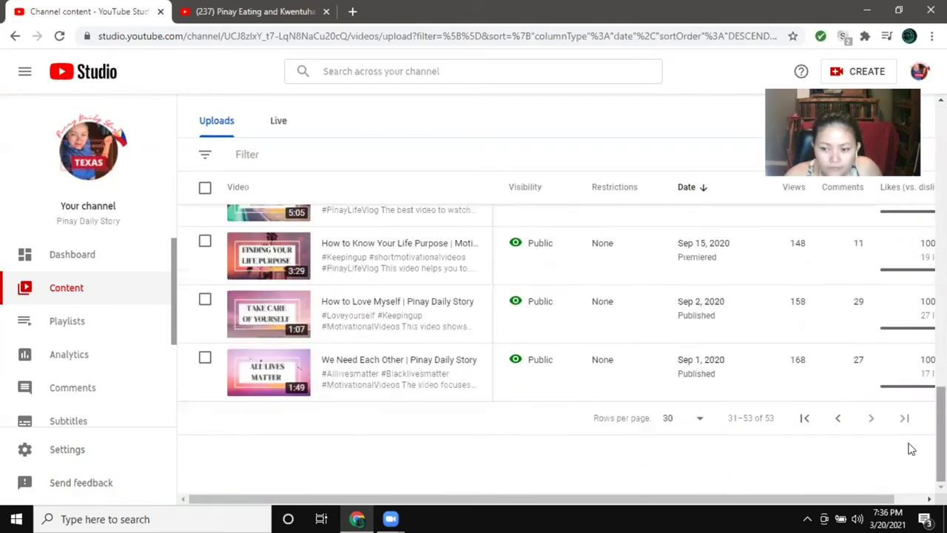
pyautogui.click(837, 426)
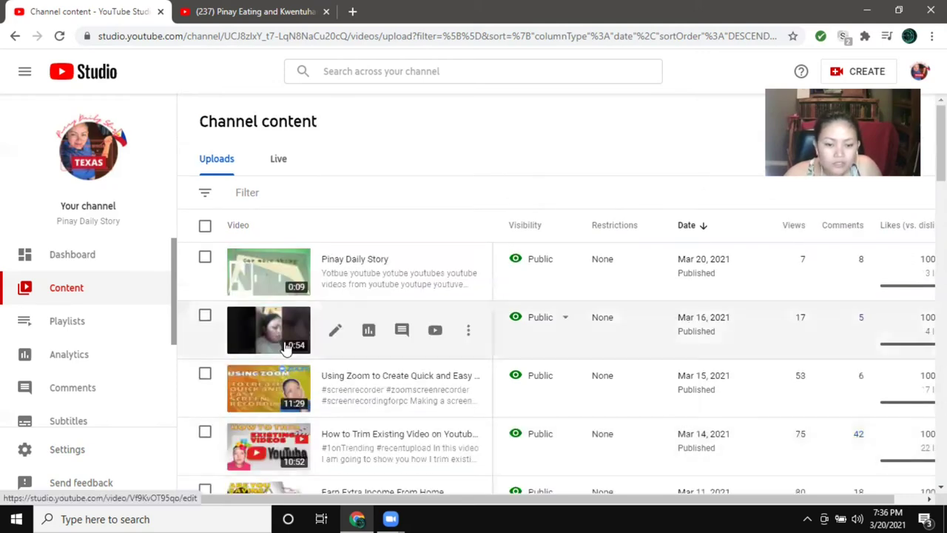
pyautogui.scroll(-3, 287, 347)
pyautogui.scroll(-2, 287, 347)
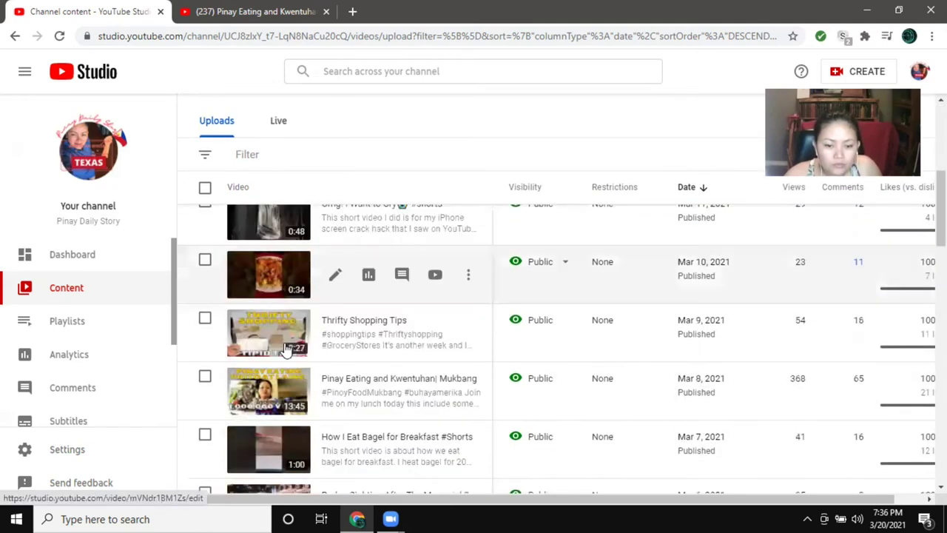
pyautogui.scroll(-1, 287, 347)
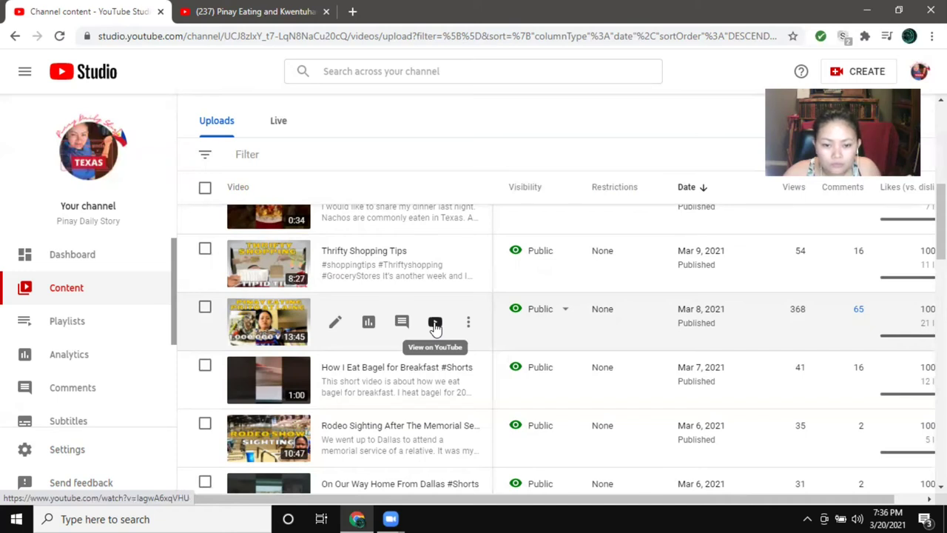
# - Open the mukbang video's details page, then its Video editor
pyautogui.click(333, 325)
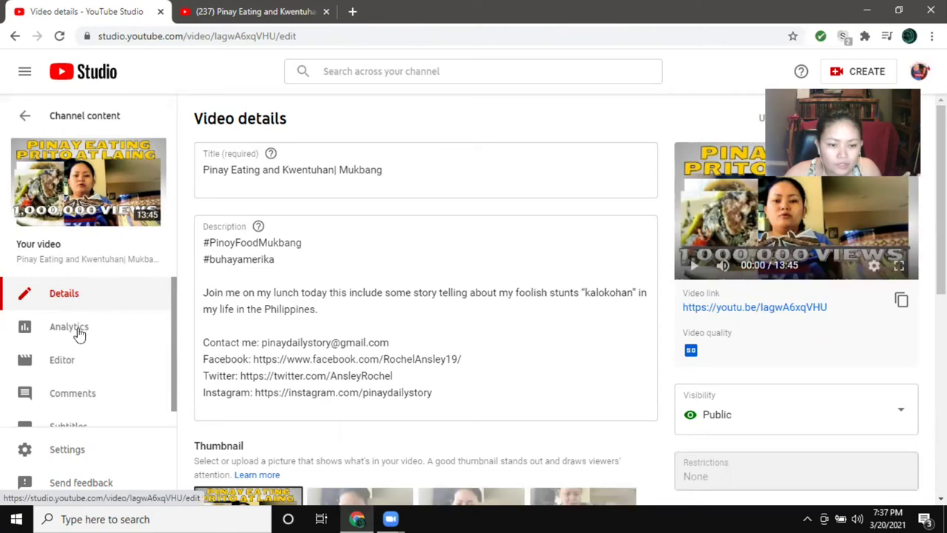
pyautogui.click(68, 364)
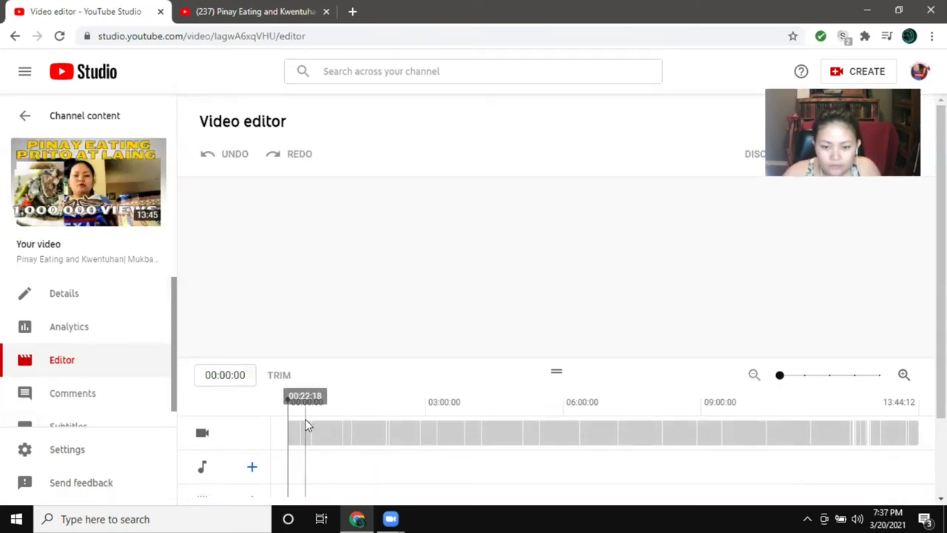
# - Set the editor's playhead time to 13:13:00
pyautogui.click(213, 378)
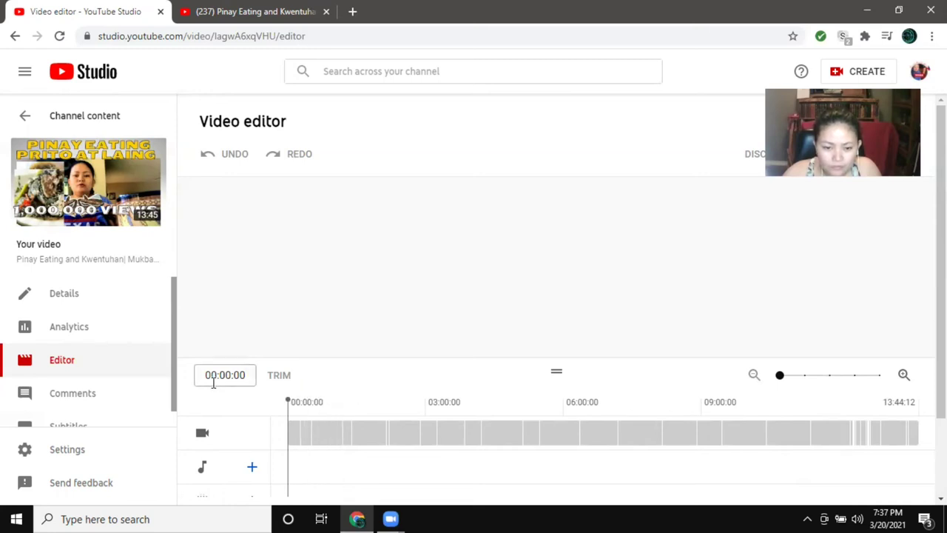
pyautogui.moveTo(249, 375); pyautogui.dragTo(195, 377)
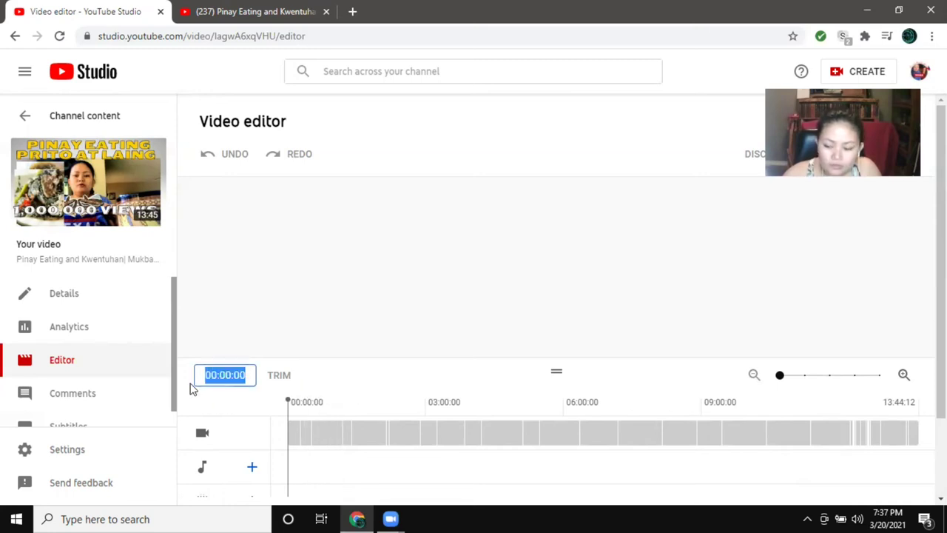
pyautogui.write('13')
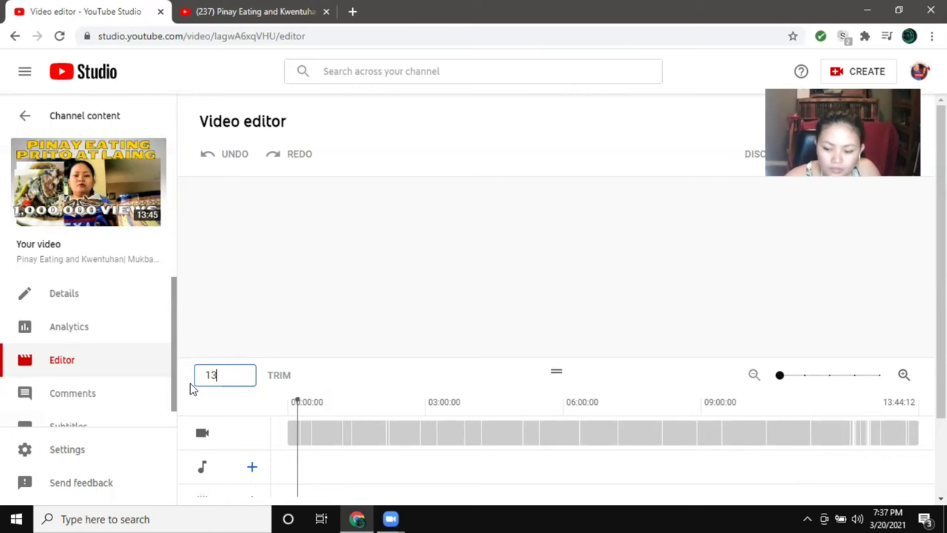
pyautogui.write(':13:00')
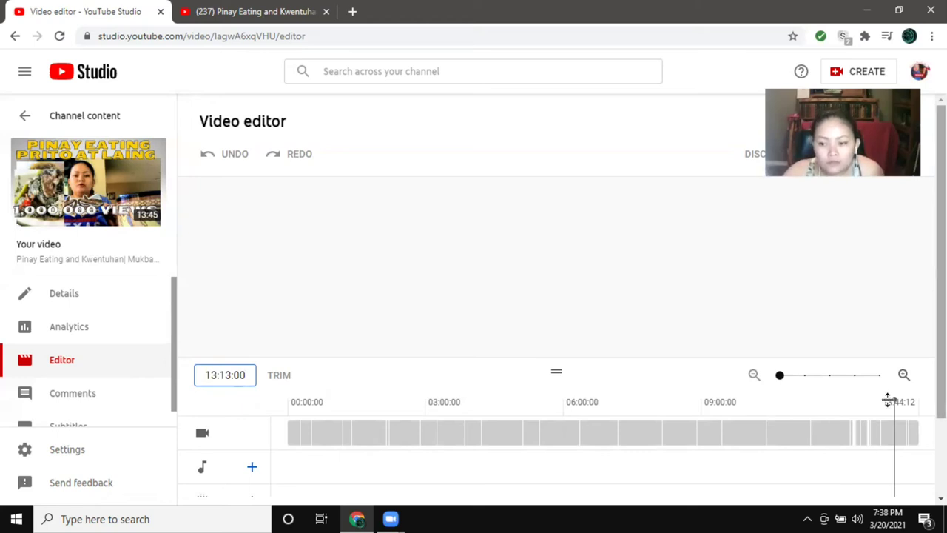
pyautogui.click(216, 374)
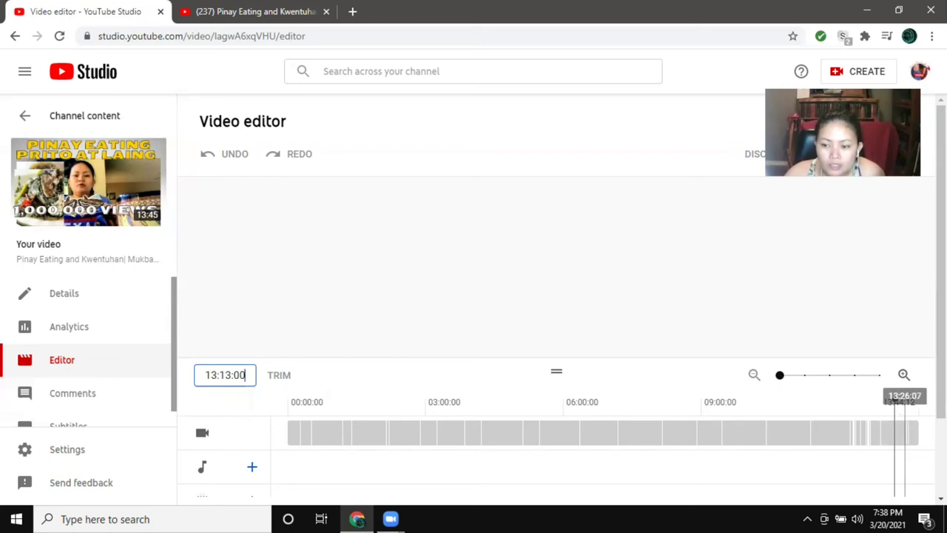
# - Add a Custom blur to the video from the blur type choices
pyautogui.scroll(-2, 555, 296)
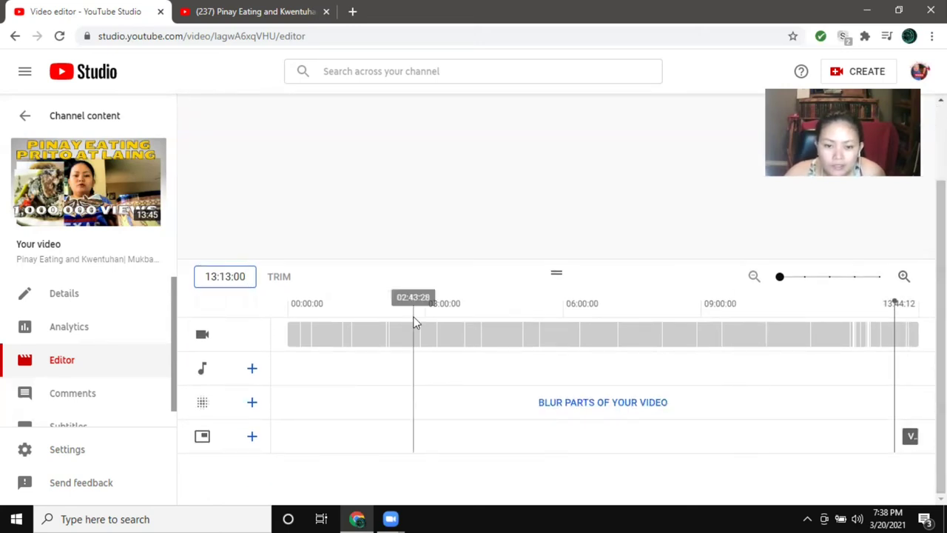
pyautogui.moveTo(282, 282)
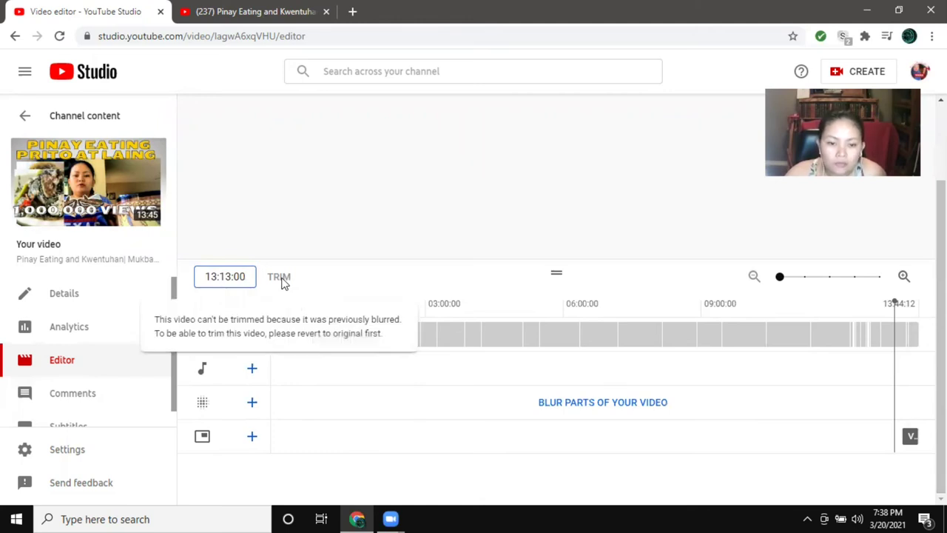
pyautogui.click(252, 405)
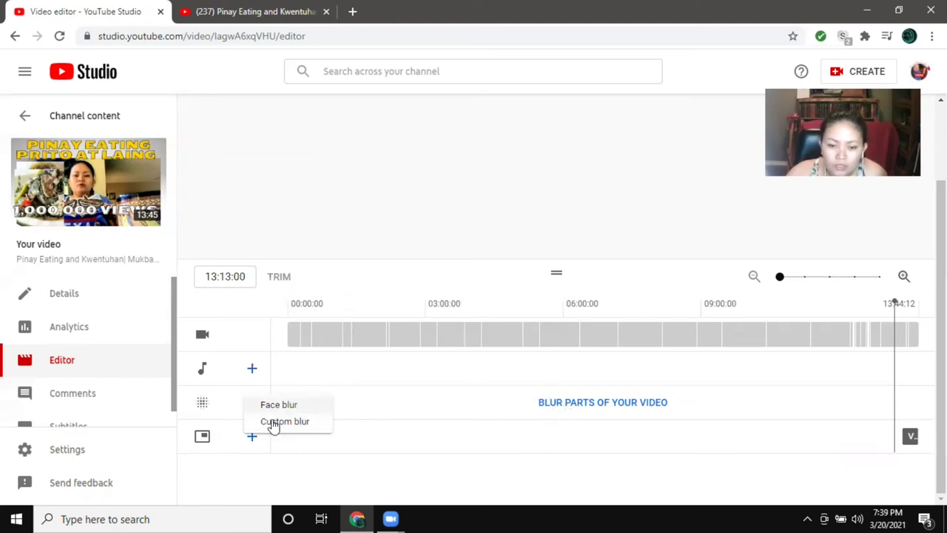
pyautogui.click(609, 407)
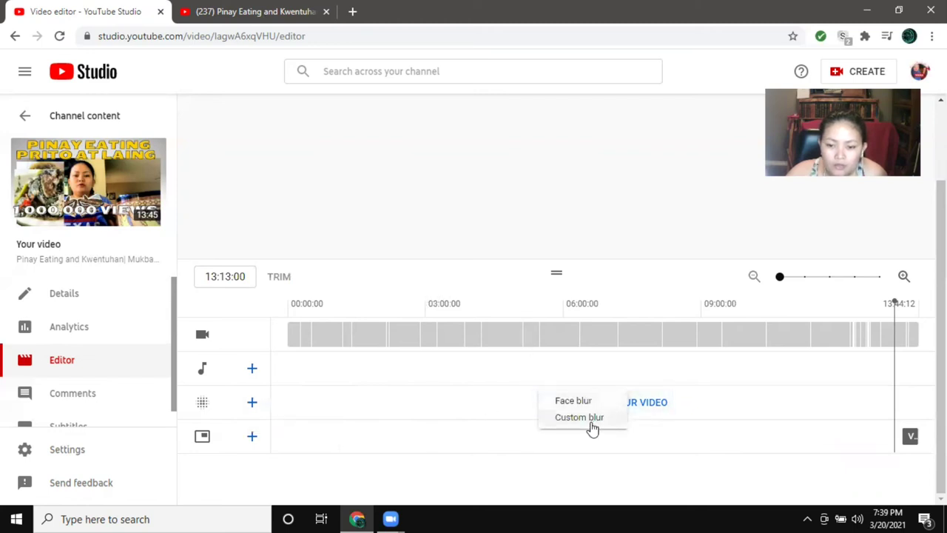
pyautogui.click(591, 419)
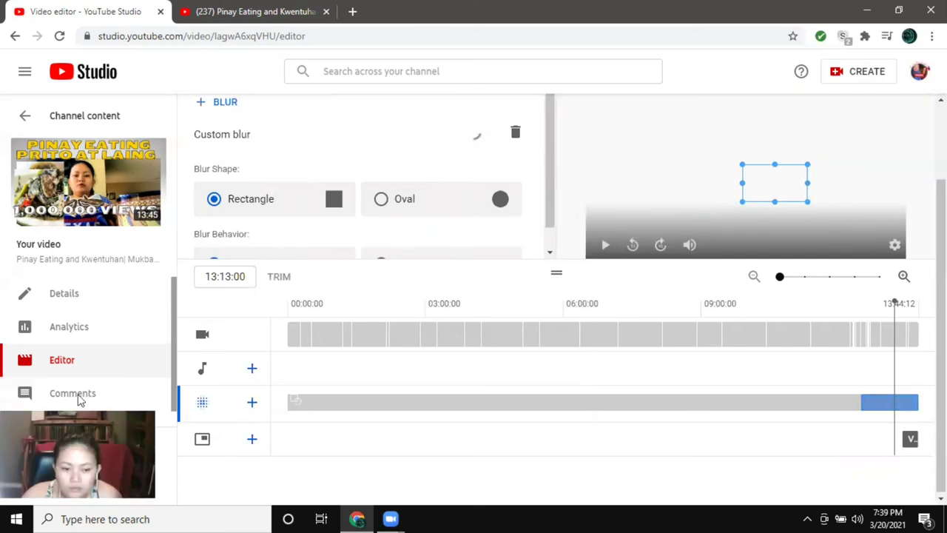
# - Enlarge the blur box, move it to the upper right, shrink it, and save its placement
pyautogui.click(742, 166)
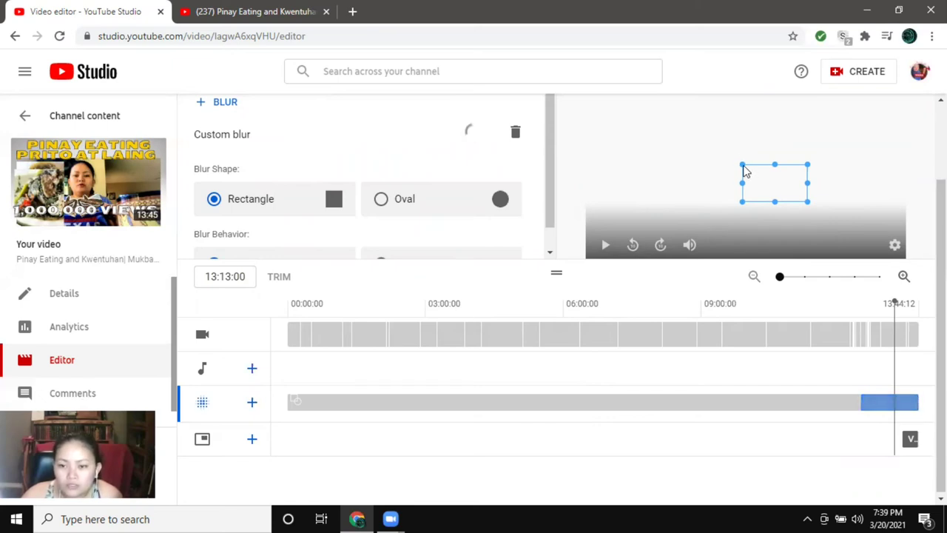
pyautogui.moveTo(742, 200); pyautogui.dragTo(699, 230)
pyautogui.click(740, 186)
pyautogui.moveTo(762, 182); pyautogui.dragTo(817, 153)
pyautogui.moveTo(880, 195); pyautogui.dragTo(833, 154)
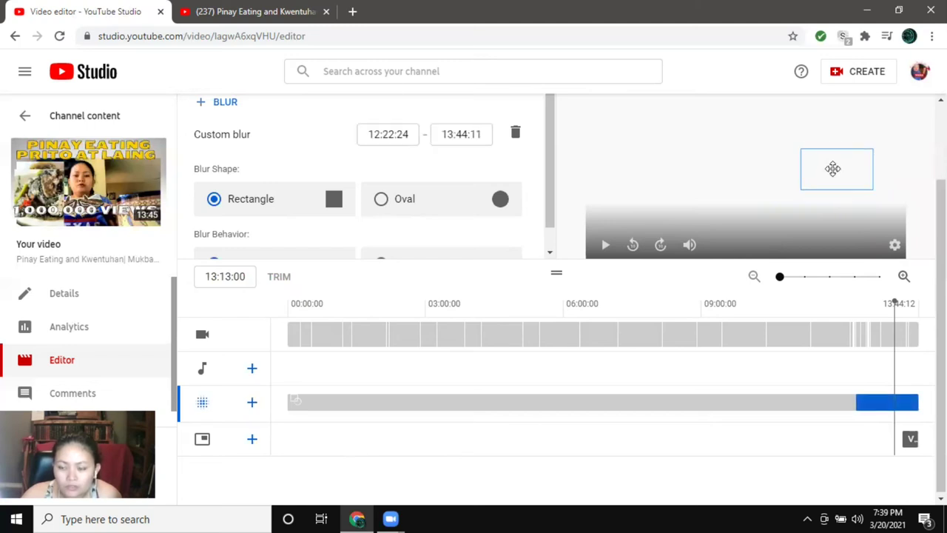
pyautogui.click(826, 161)
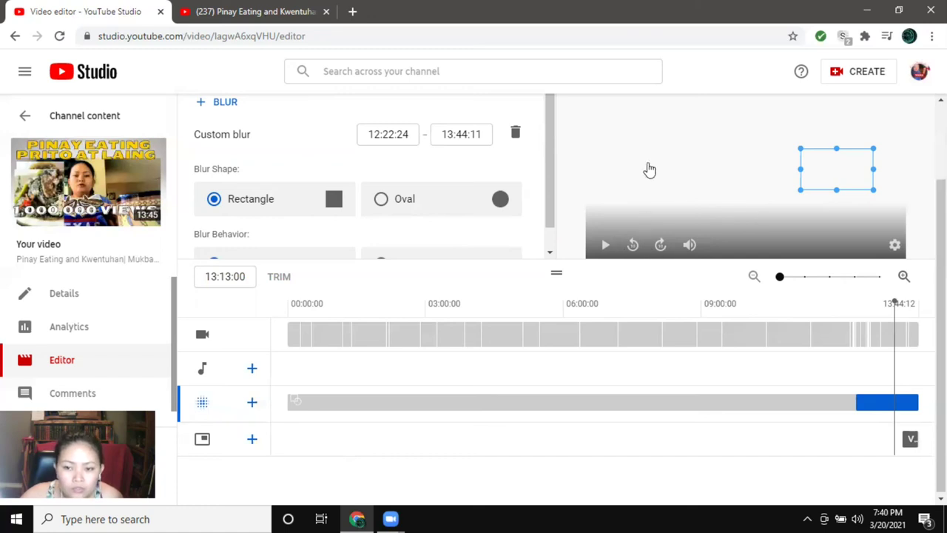
# - Play the preview while moving the blur box up-right, then pause and nudge it slightly up-left
pyautogui.click(605, 248)
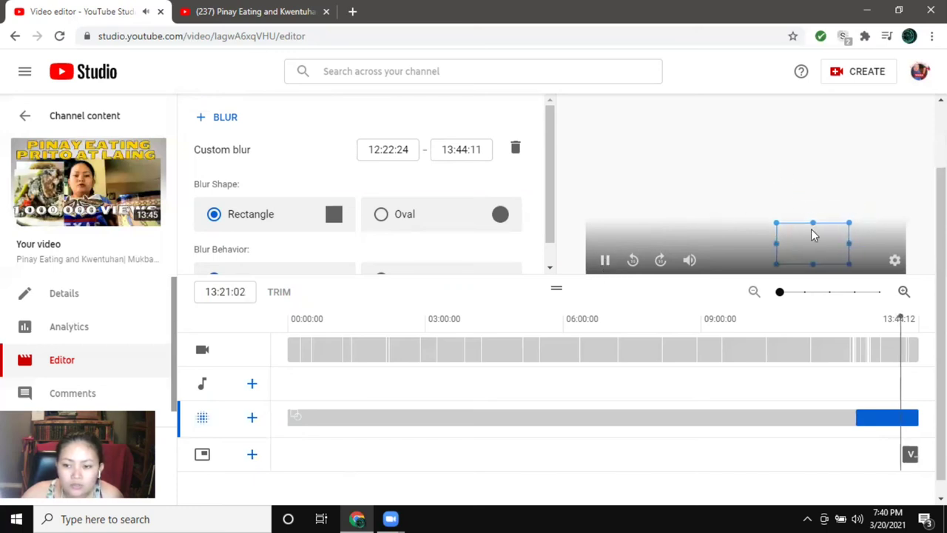
pyautogui.moveTo(814, 229); pyautogui.dragTo(820, 201)
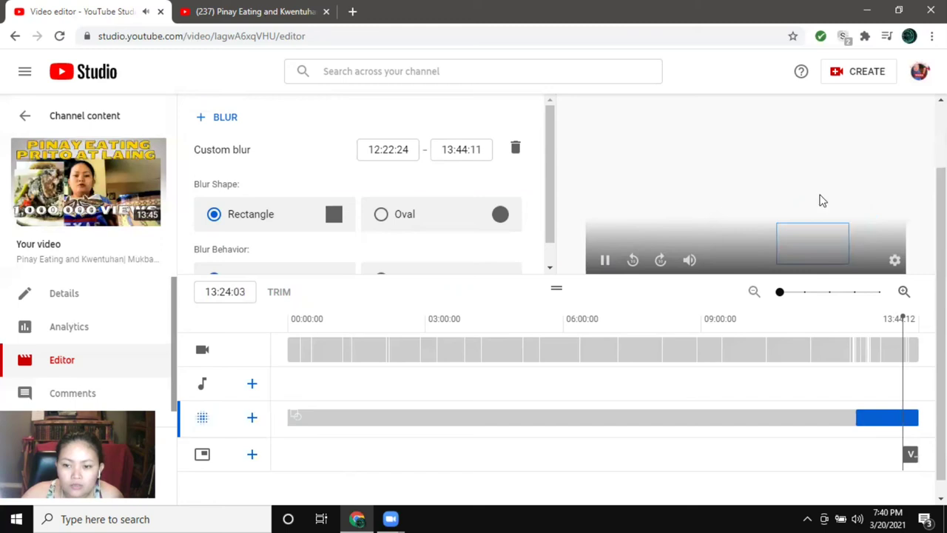
pyautogui.click(605, 265)
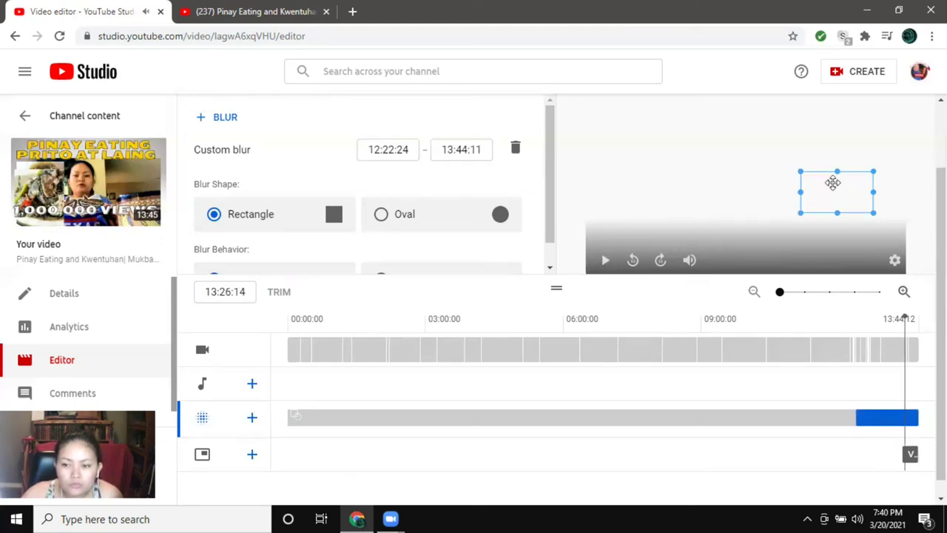
pyautogui.moveTo(833, 180); pyautogui.dragTo(827, 175)
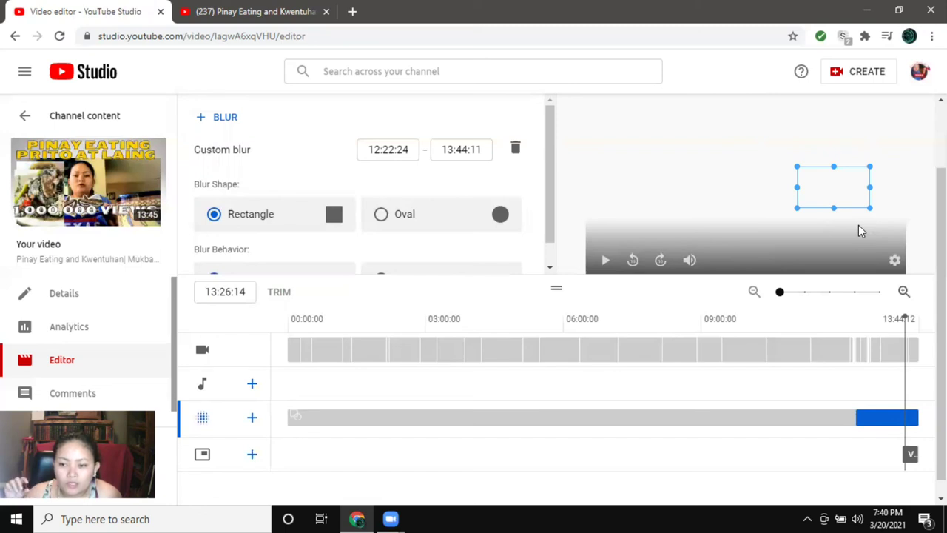
# - Shrink the blur rectangle further, then delete the custom blur from the blur track
pyautogui.moveTo(869, 208); pyautogui.dragTo(858, 237)
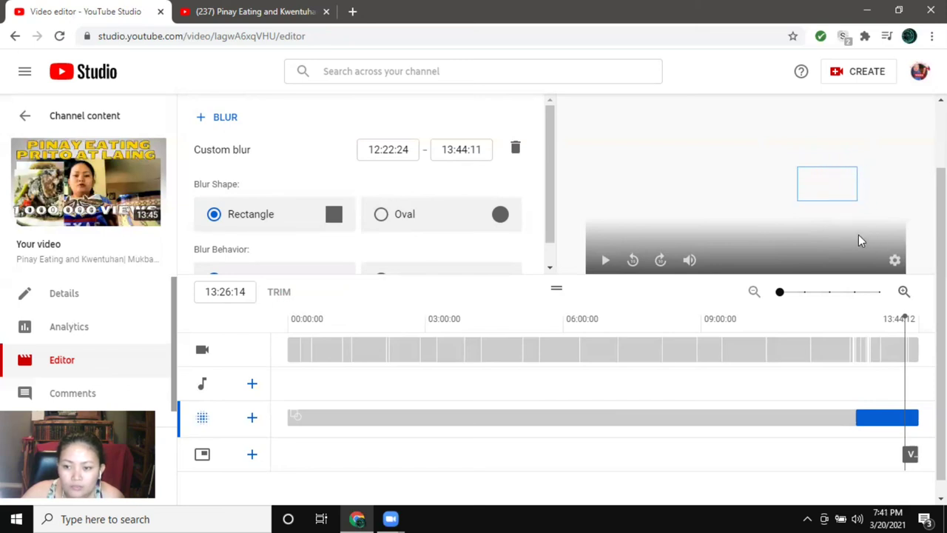
pyautogui.click(827, 179)
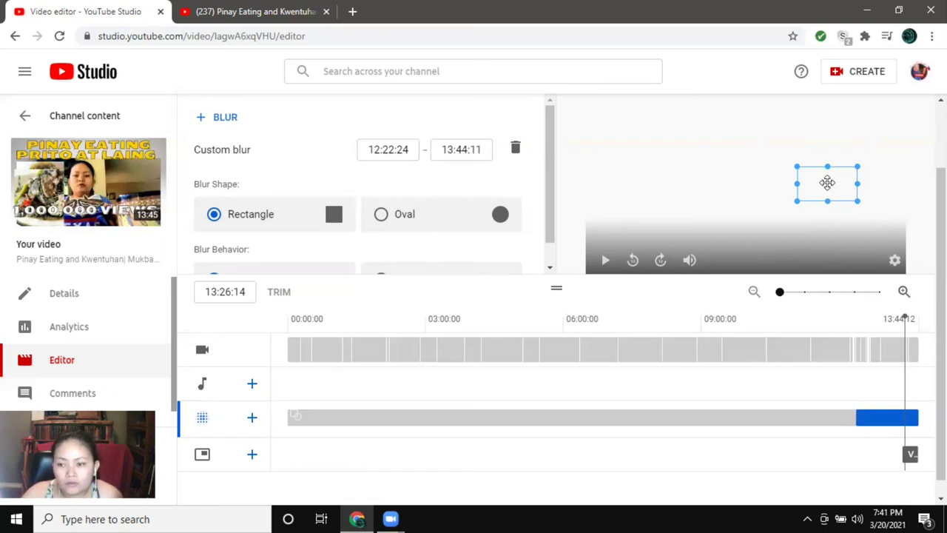
pyautogui.click(251, 420)
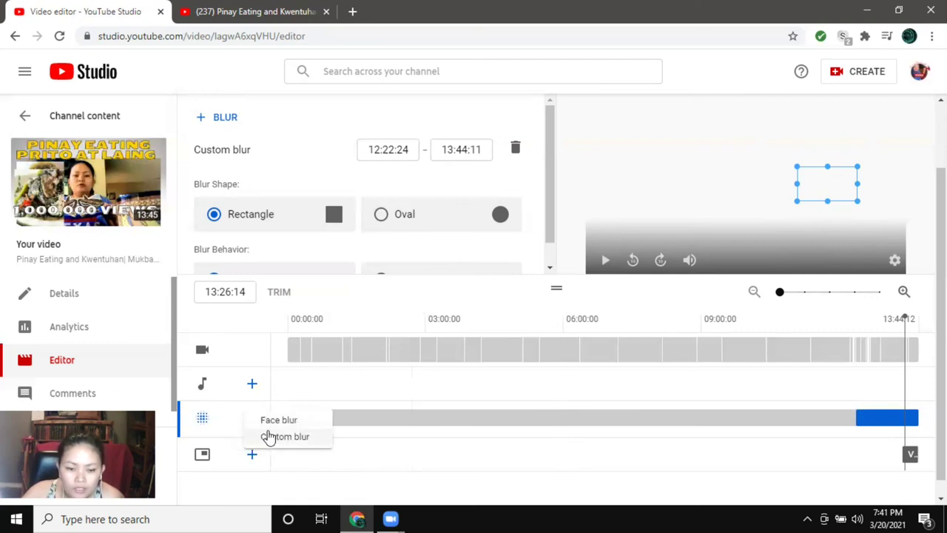
pyautogui.click(516, 149)
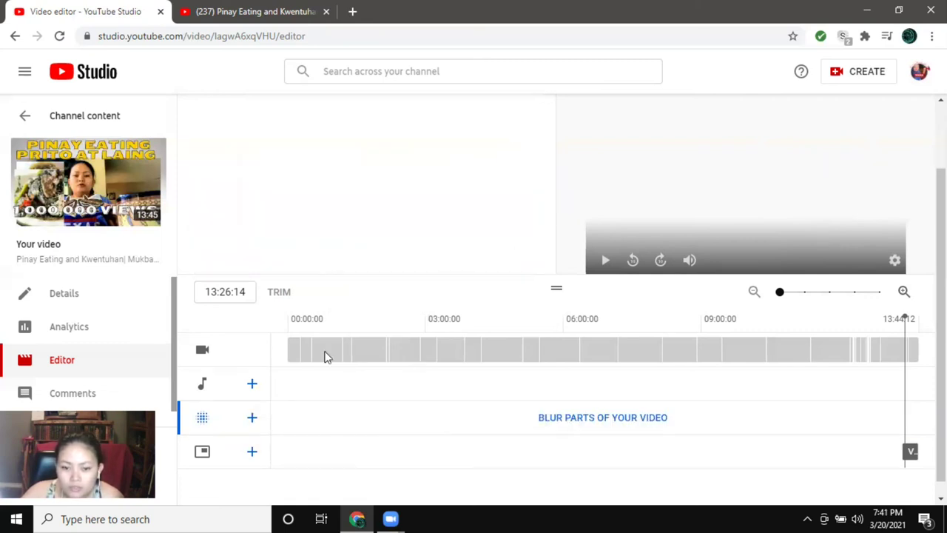
pyautogui.click(253, 421)
pyautogui.click(284, 423)
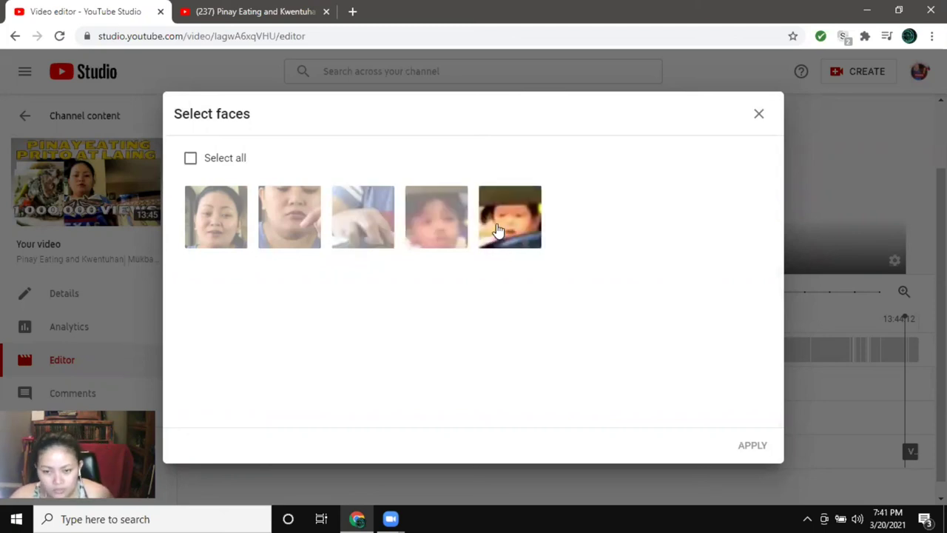
pyautogui.click(760, 116)
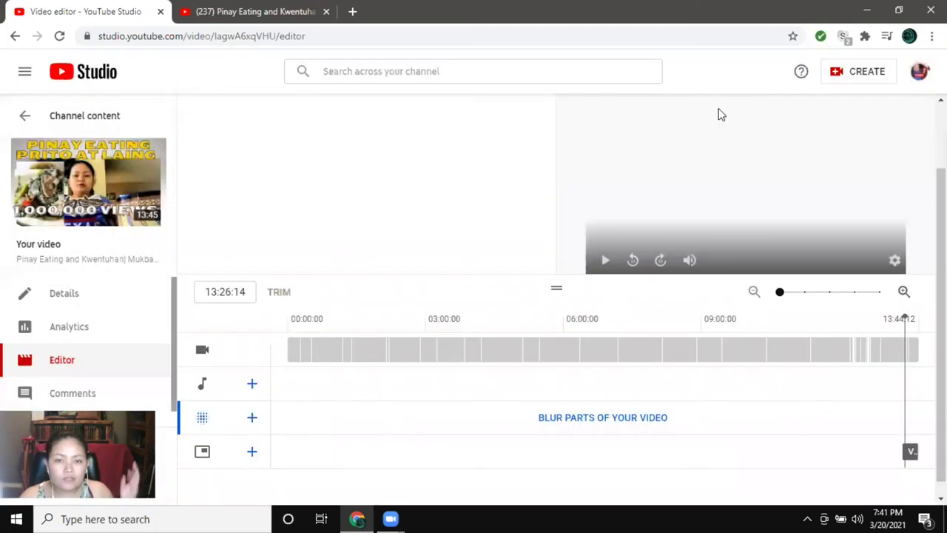